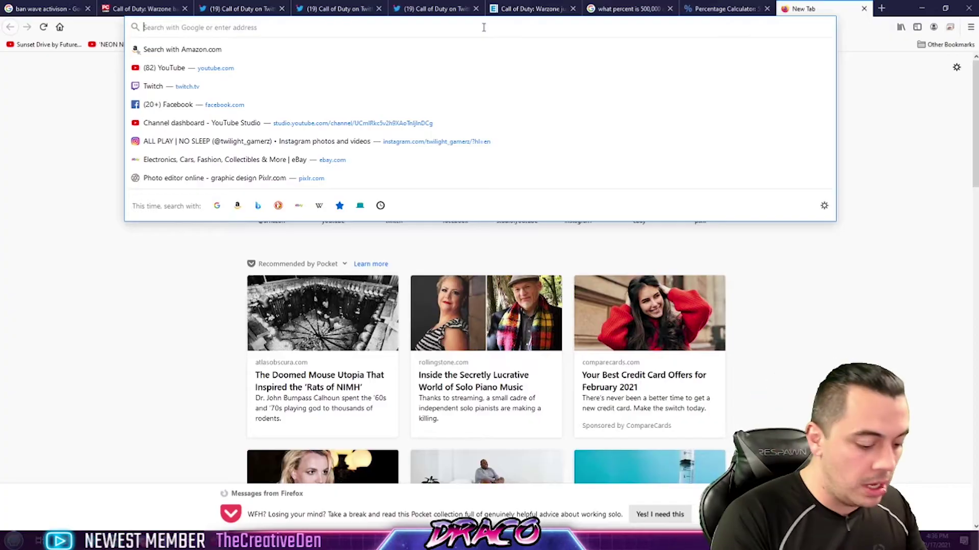
Step: Load nightbot.tv, log in to the dashboard, and show the Commands: Default list
type("nightbot.tv")
key("Return")
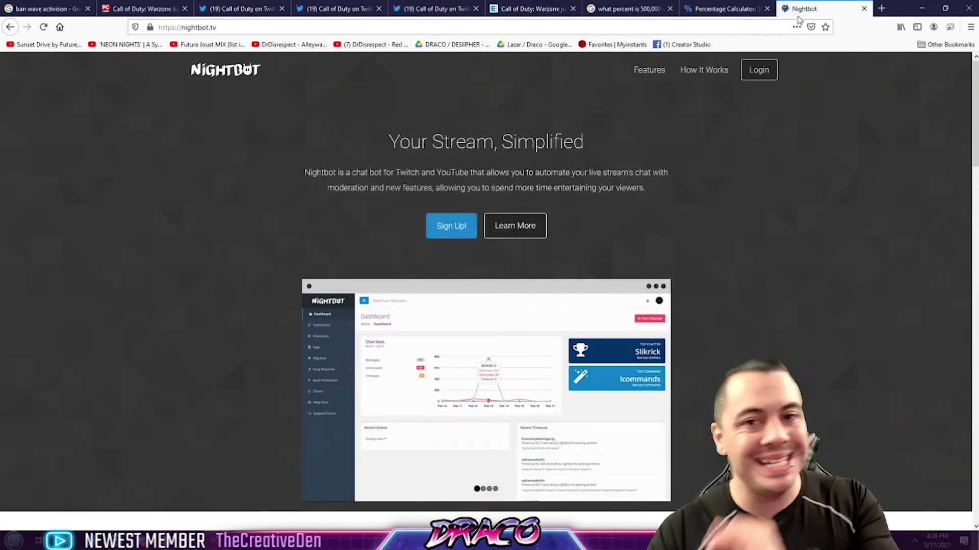
left_click(761, 72)
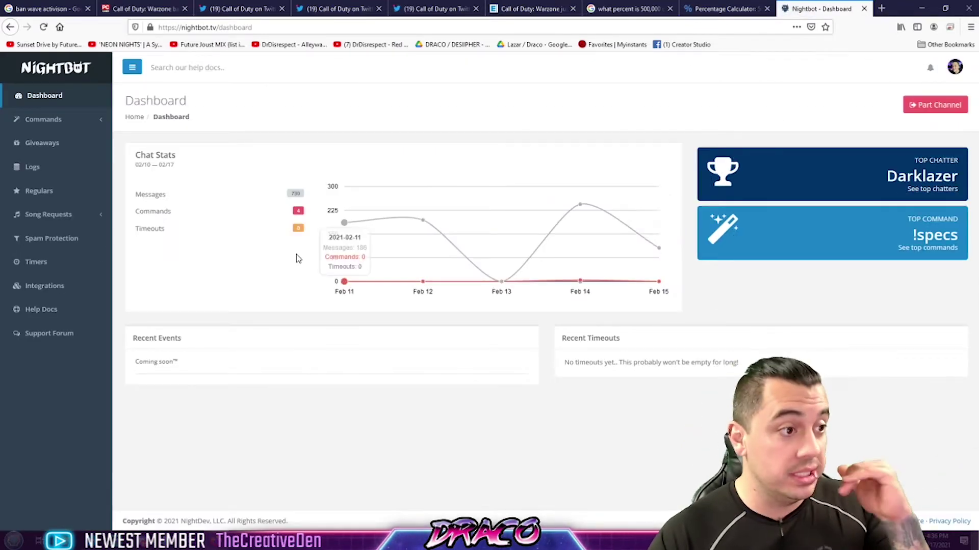
left_click(60, 120)
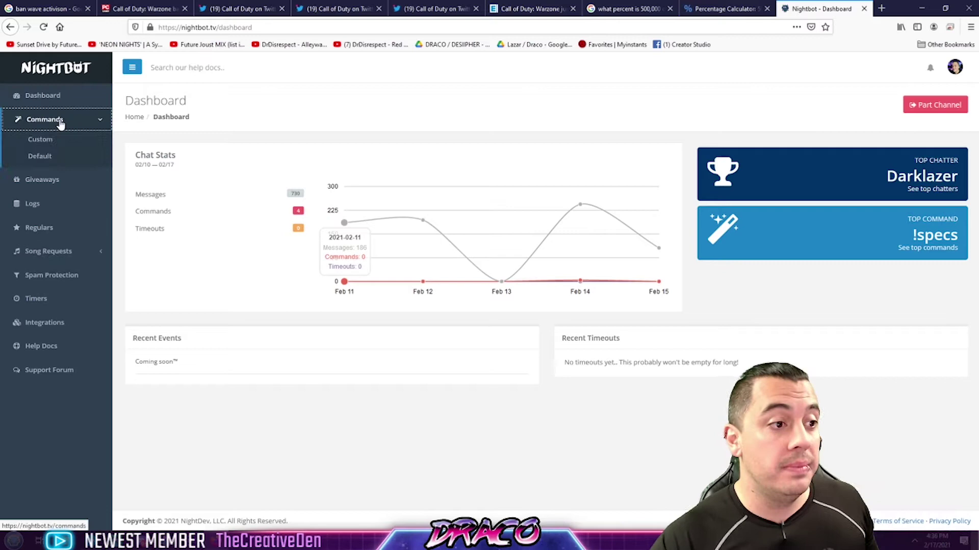
left_click(48, 157)
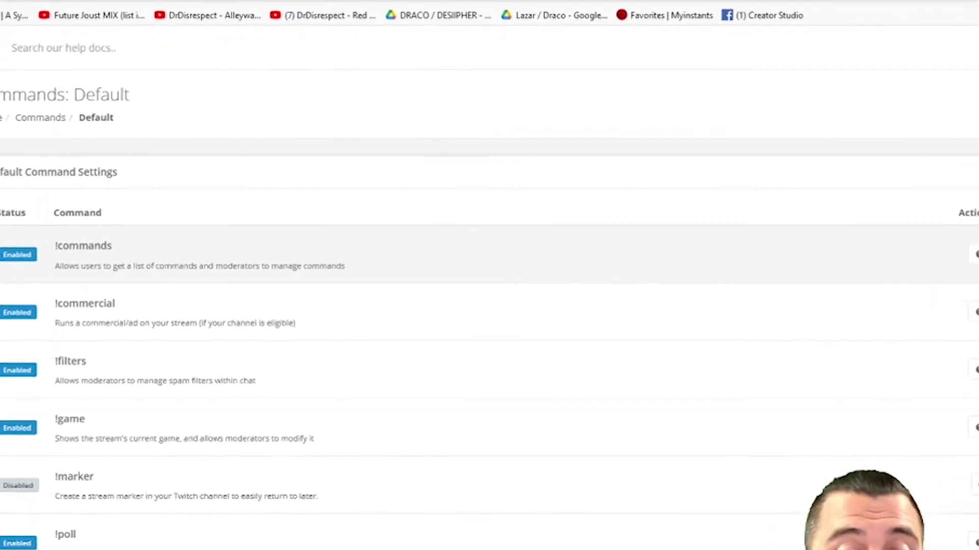
left_click(976, 240)
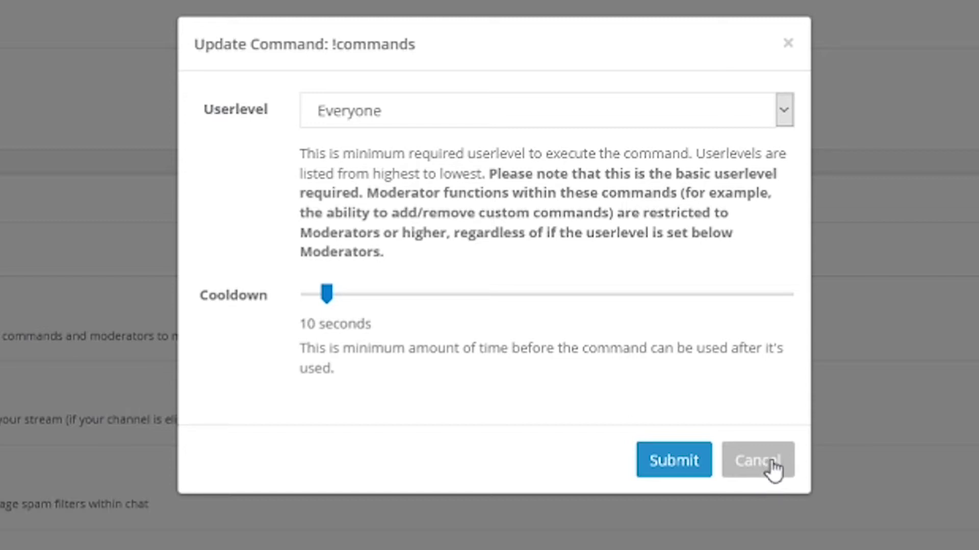
left_click(775, 470)
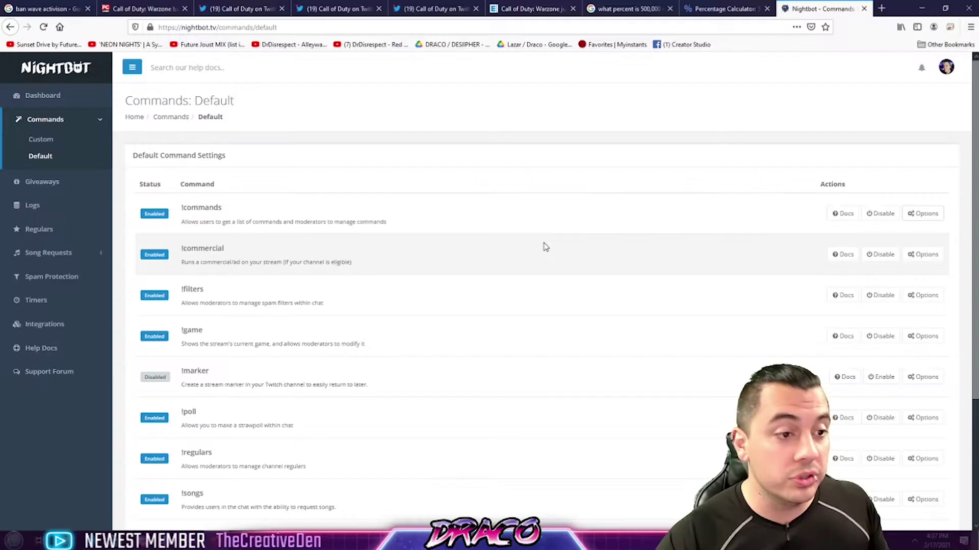
scroll(224, 257, "down", 2)
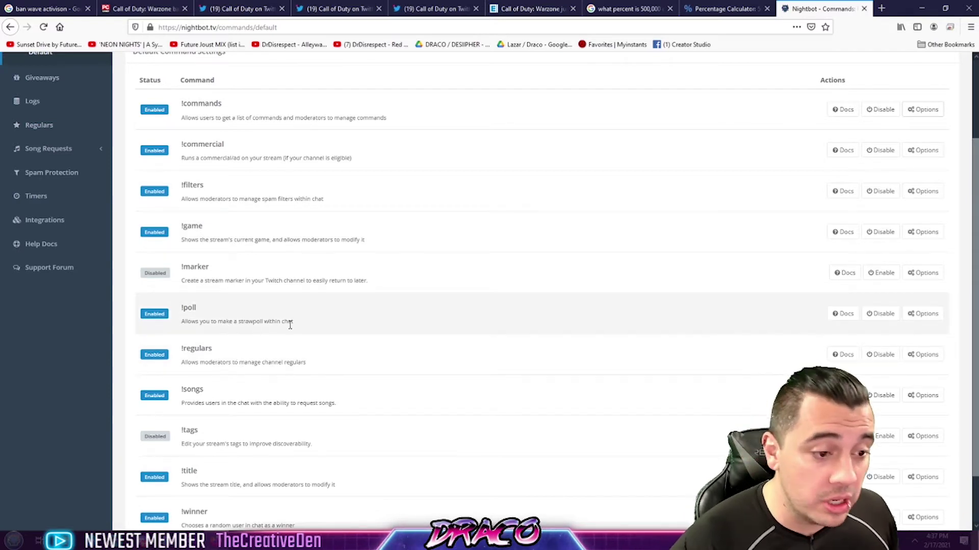
scroll(301, 341, "down", 1)
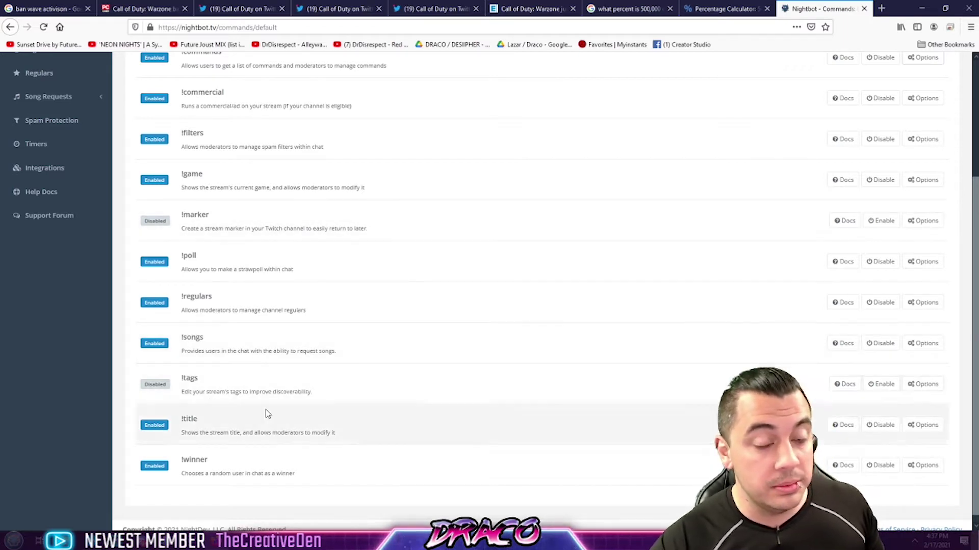
scroll(266, 412, "up", 2)
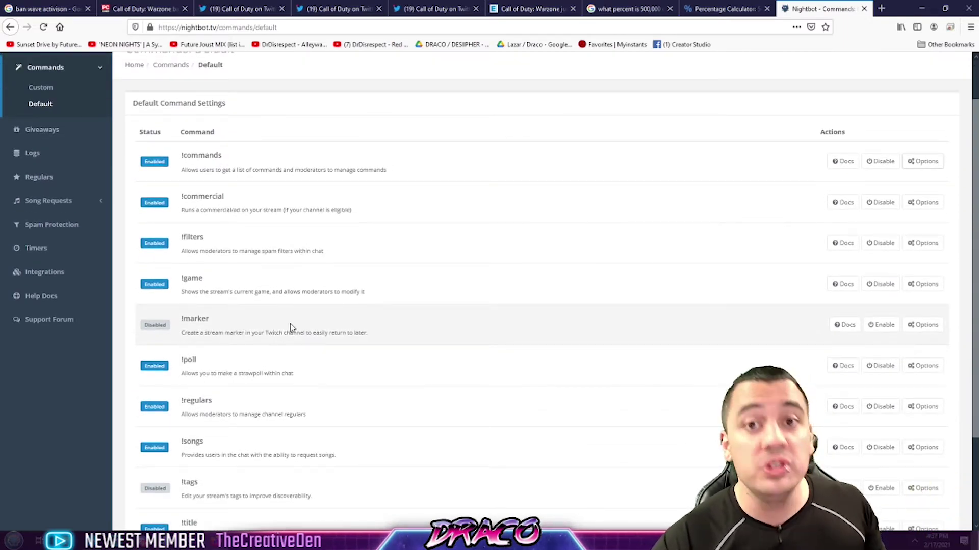
scroll(296, 322, "up", 1)
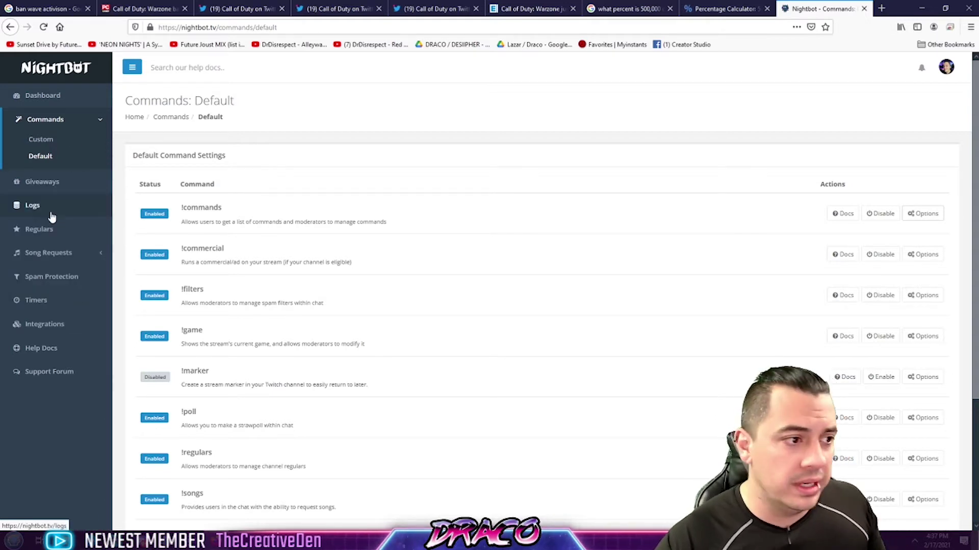
Step: Browse the Giveaways, Logs, Regulars and Song Requests Playlist pages, ending on Spam Protection
left_click(61, 187)
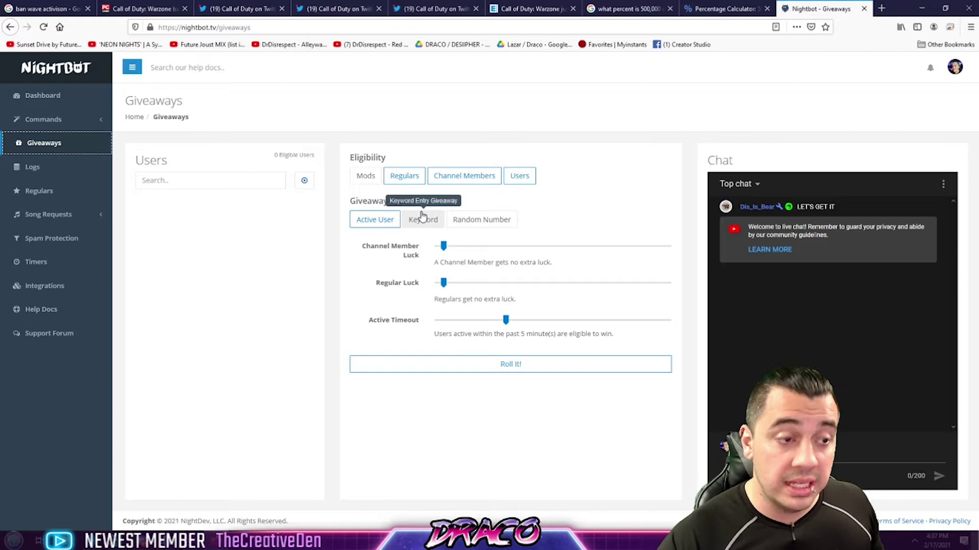
left_click(38, 172)
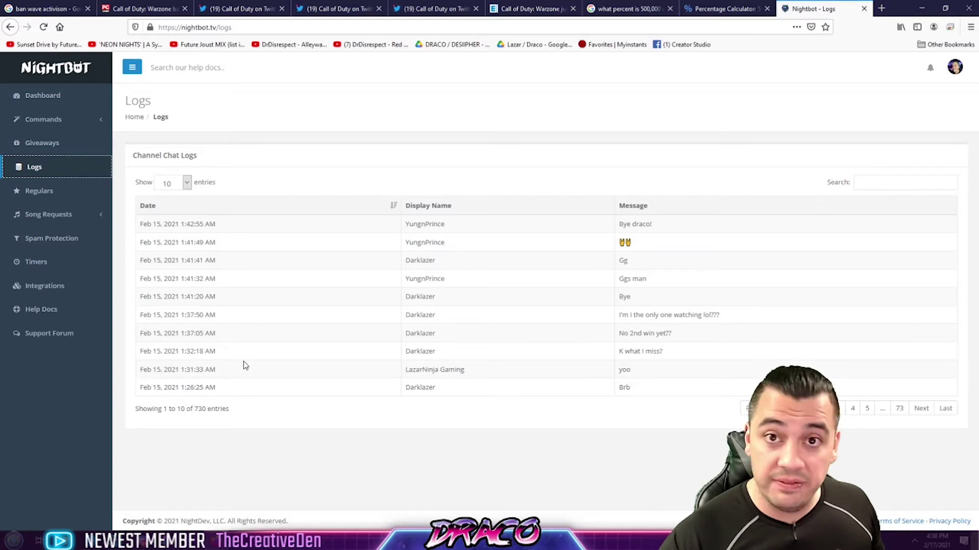
left_click(30, 192)
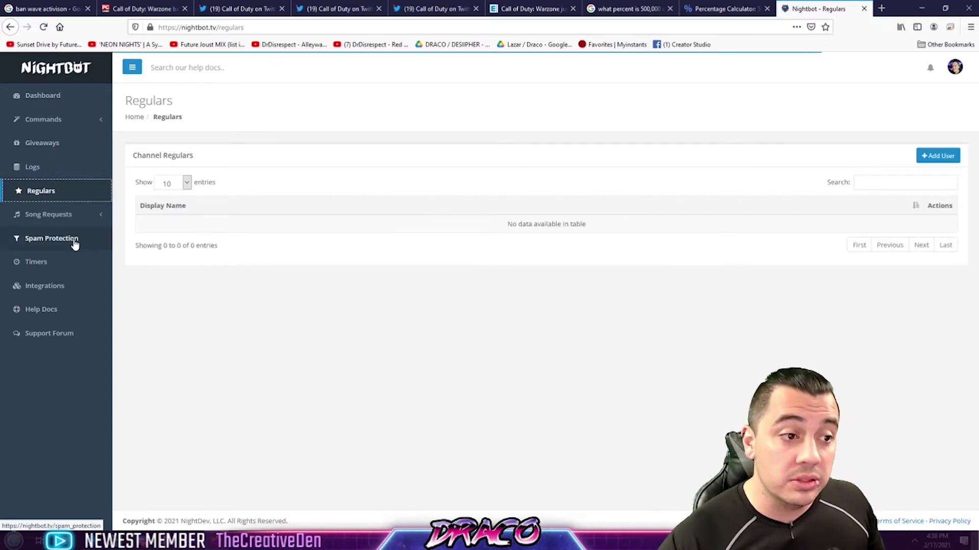
left_click(44, 215)
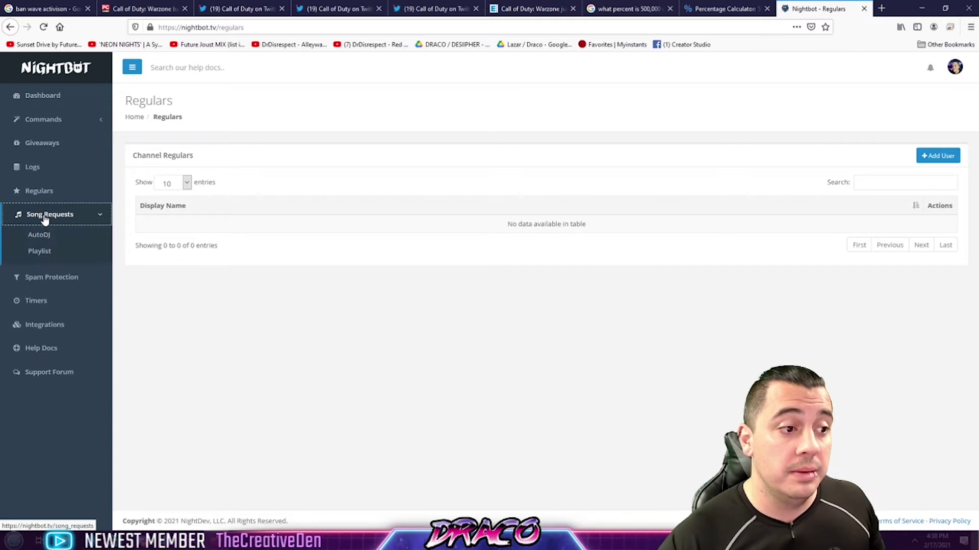
left_click(49, 257)
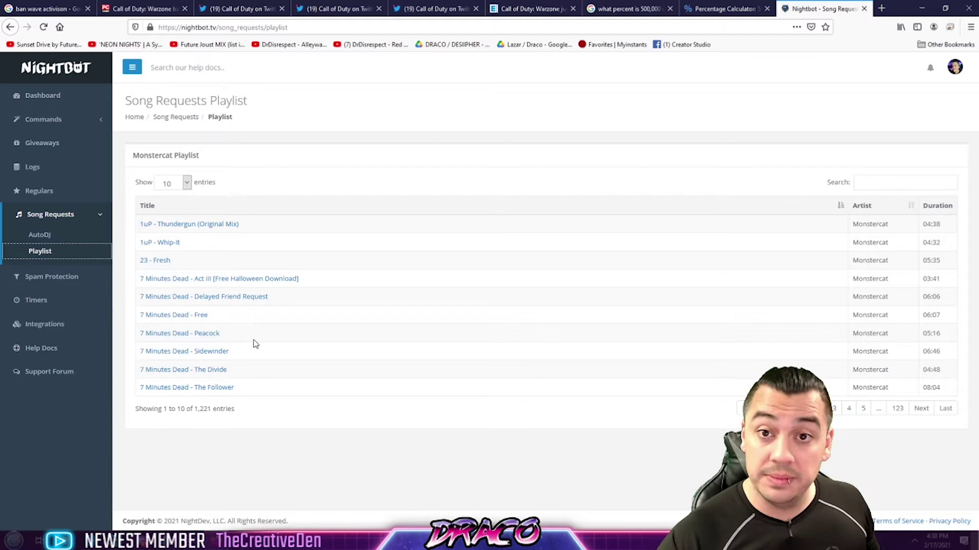
left_click(70, 277)
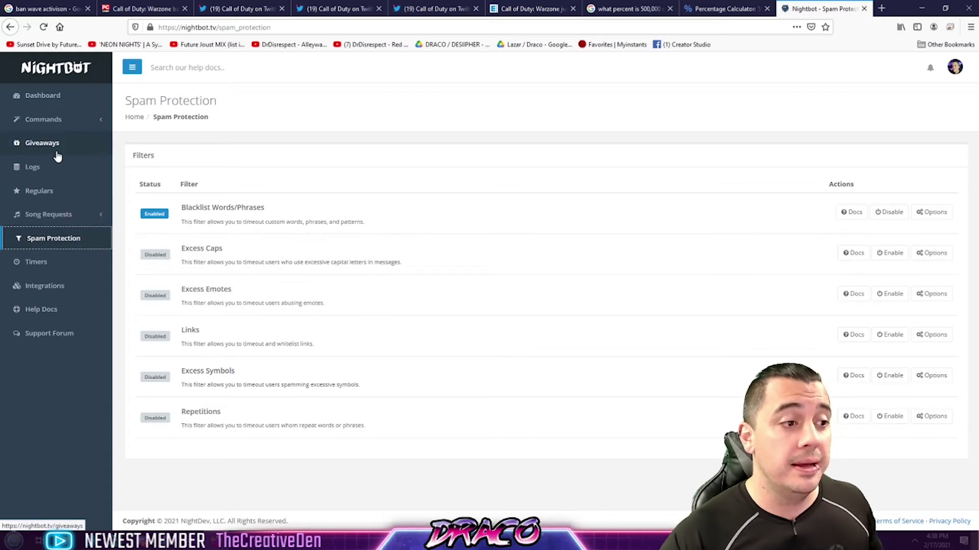
left_click(61, 123)
left_click(63, 158)
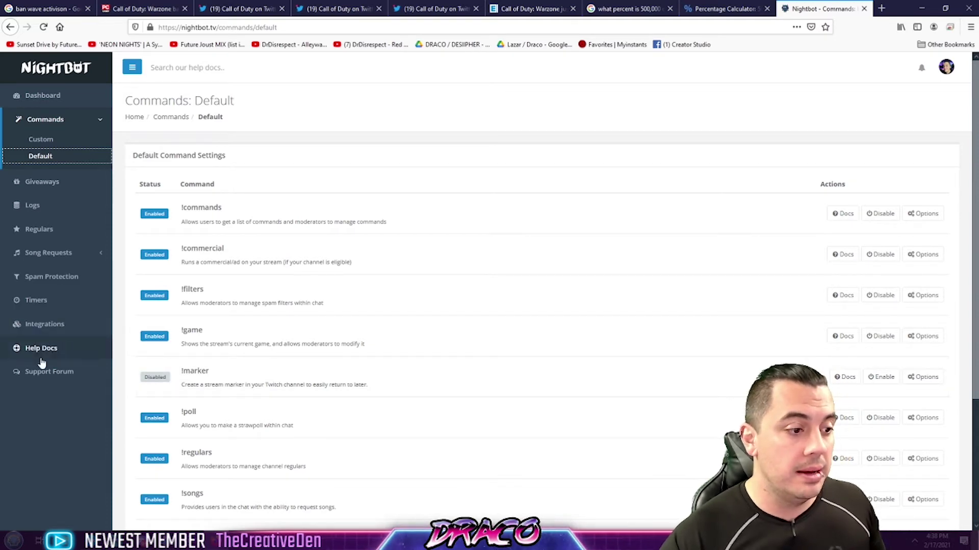
left_click(66, 302)
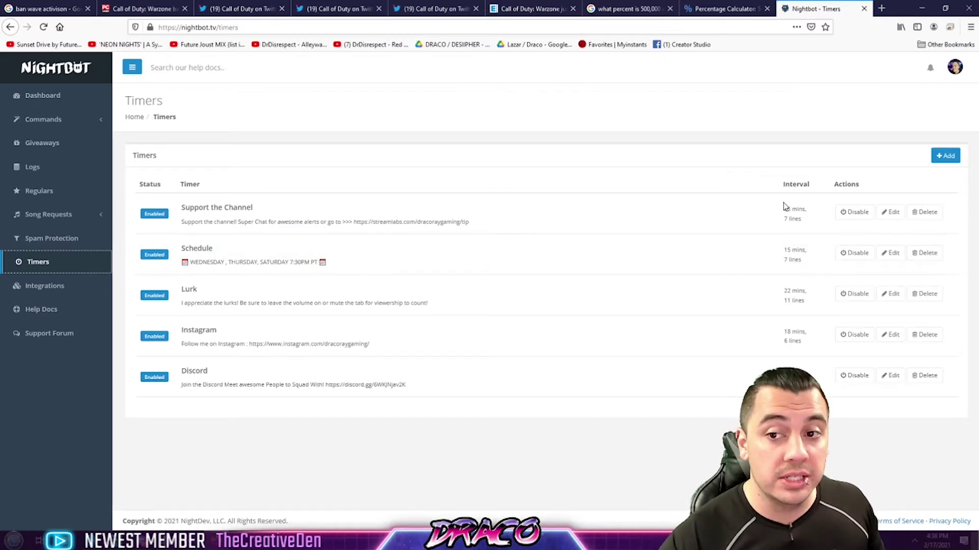
left_click(947, 156)
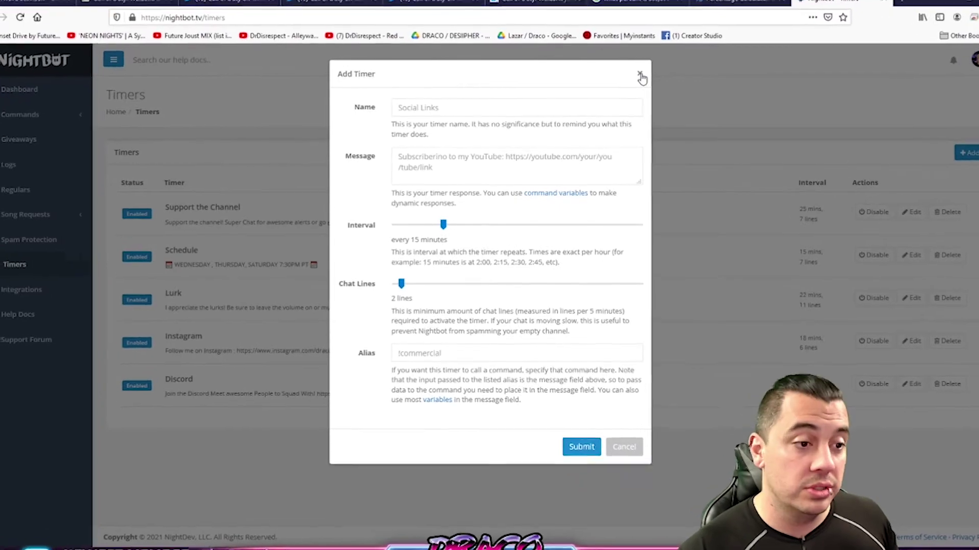
left_click(632, 82)
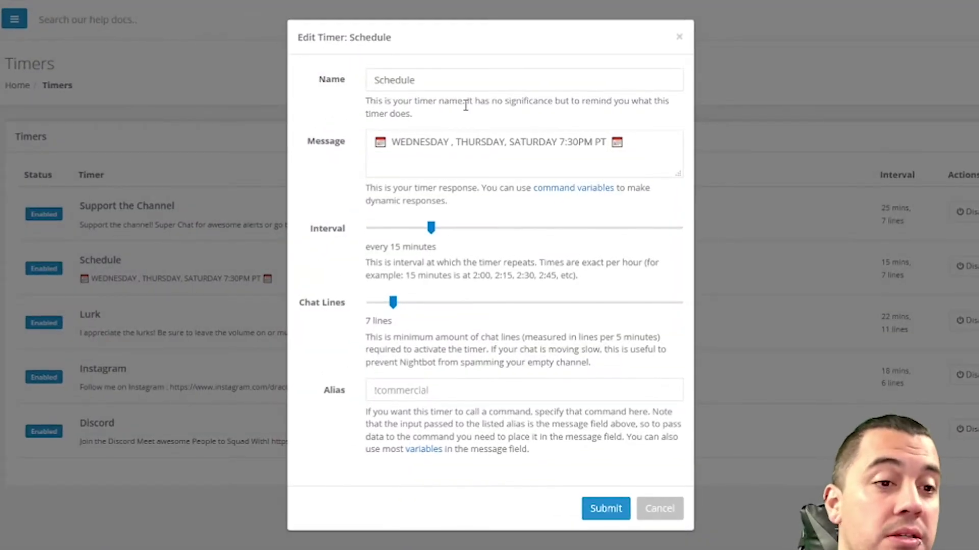
double_click(406, 78)
left_click_drag(664, 151, 341, 144)
left_click_drag(642, 145, 368, 137)
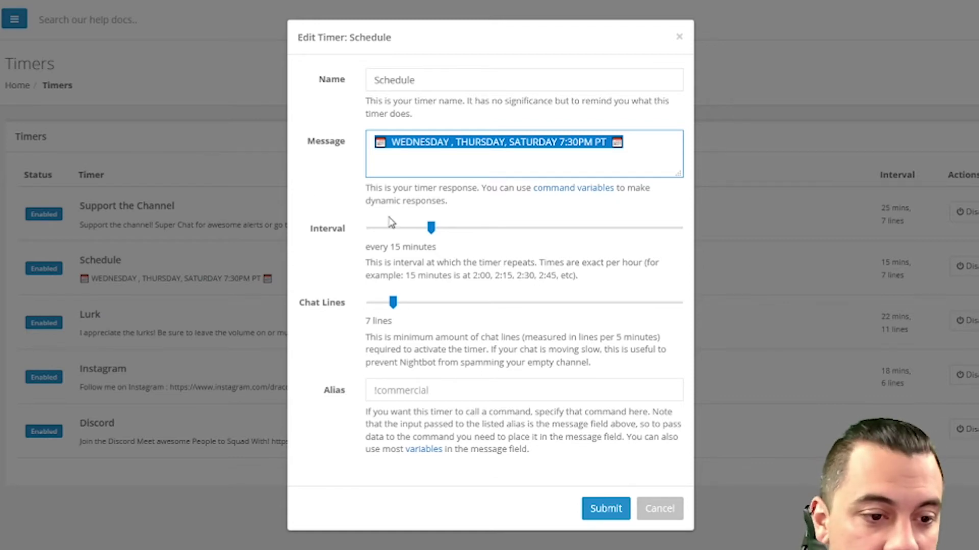
Step: Cancel the Schedule timer edit and show the Commands: Custom list of nine commands
left_click(661, 509)
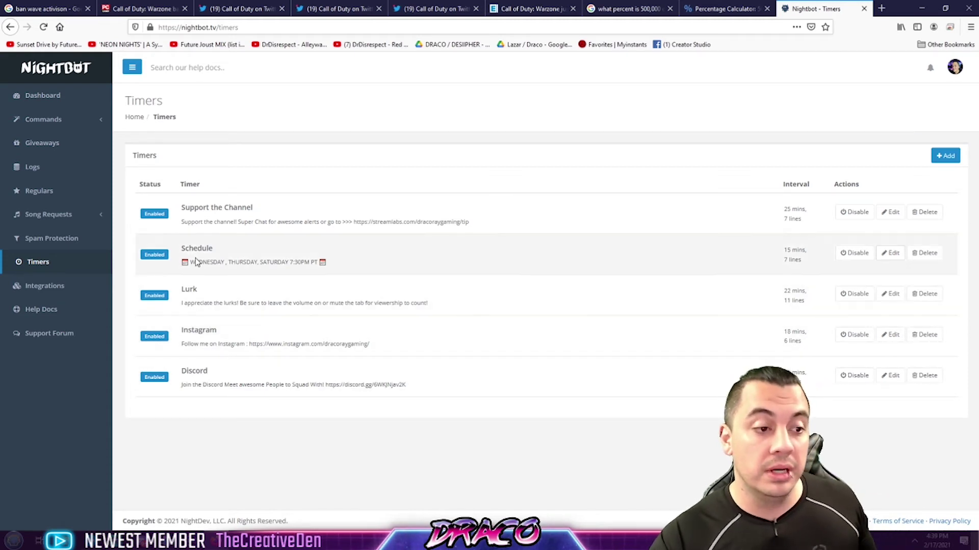
left_click(56, 119)
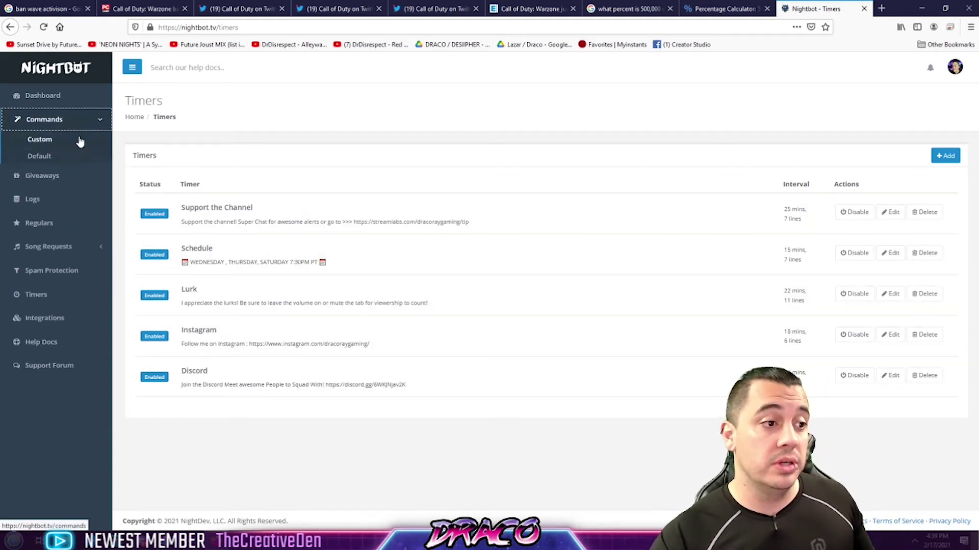
left_click(61, 143)
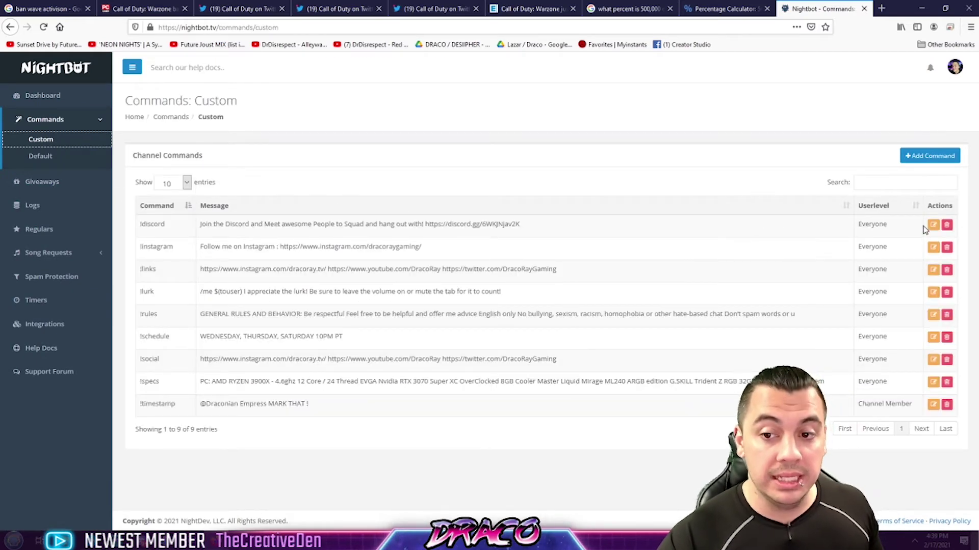
Step: Cancel a new-command form, then bring up the !discord command's edit form
left_click(910, 159)
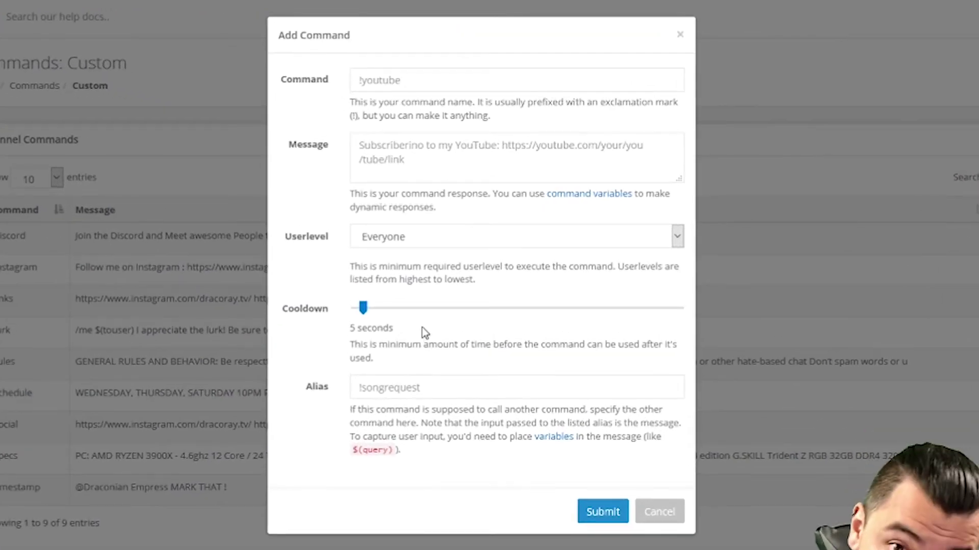
left_click(662, 514)
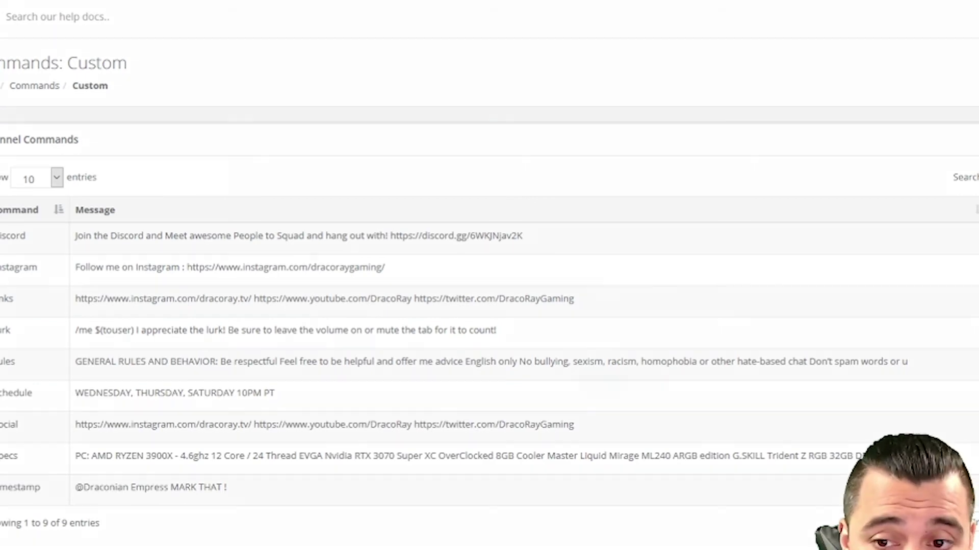
left_click(542, 238)
Step: Highlight the !discord command name and its Discord invite message to inspect them
left_click_drag(412, 82, 350, 81)
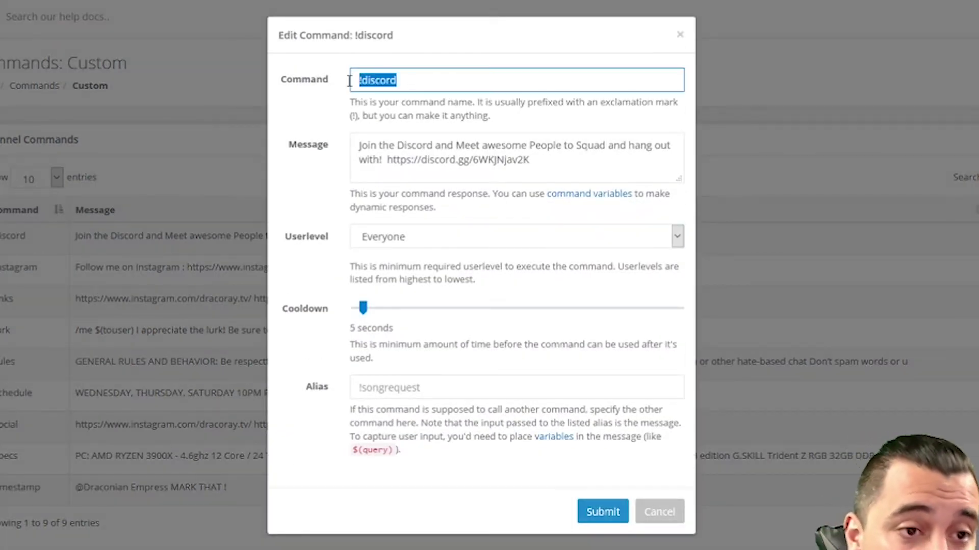
left_click_drag(589, 178, 304, 131)
left_click(545, 154)
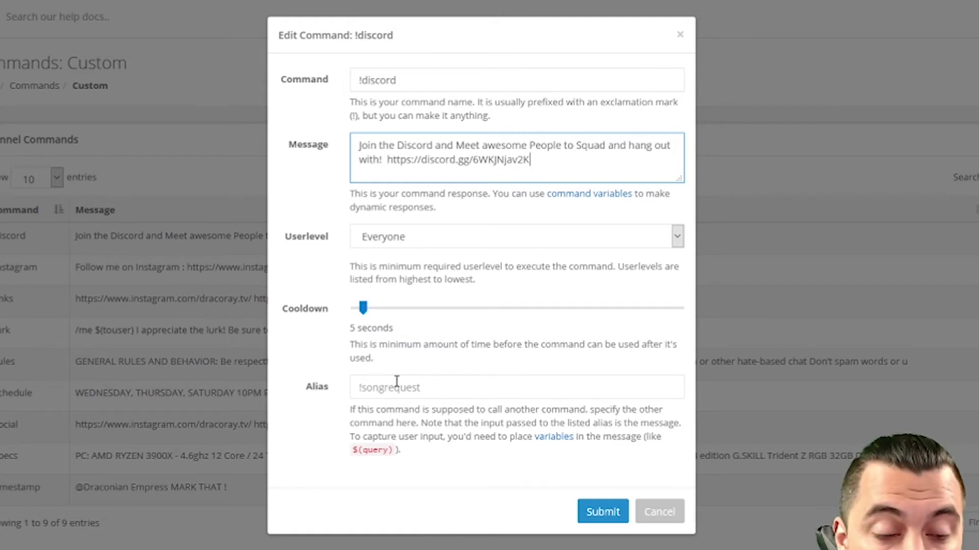
left_click(442, 83)
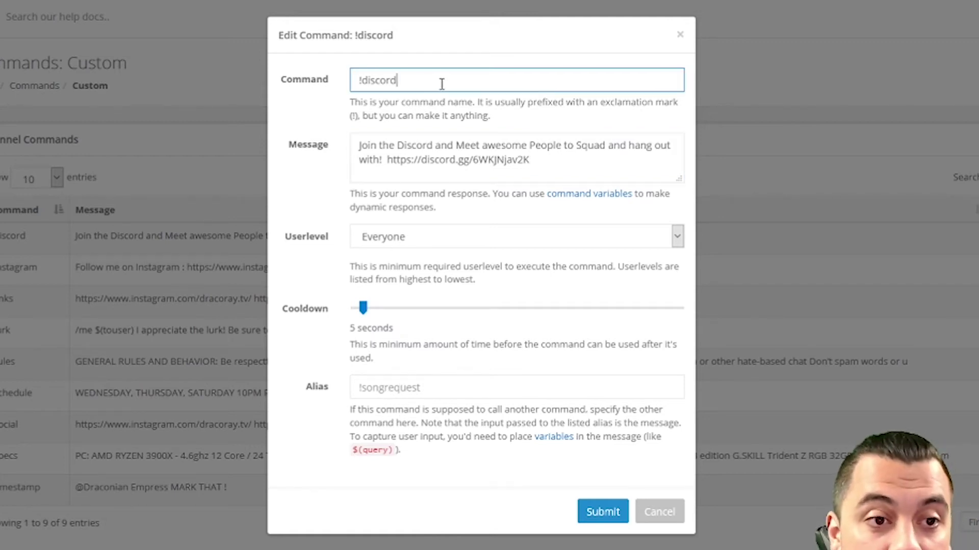
left_click_drag(441, 83, 351, 77)
left_click(420, 84)
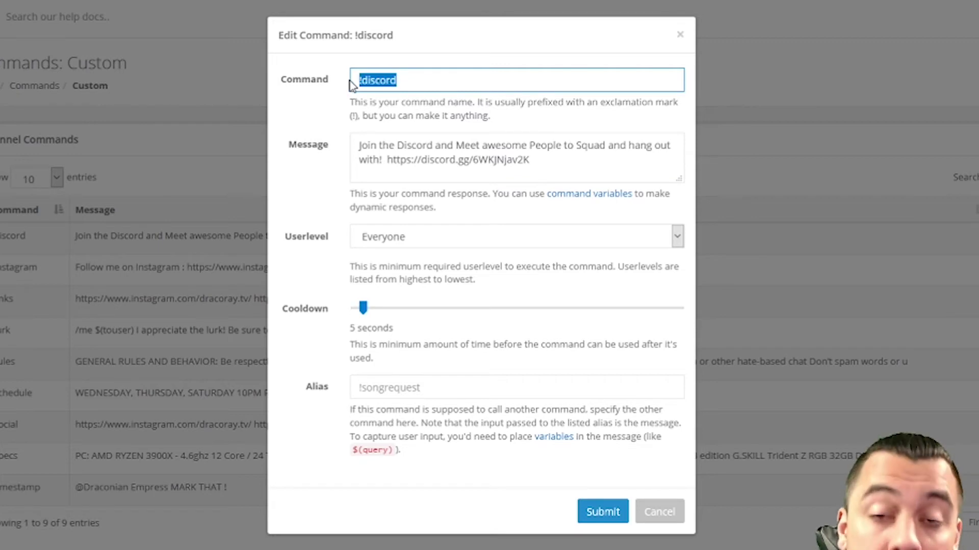
left_click(416, 86)
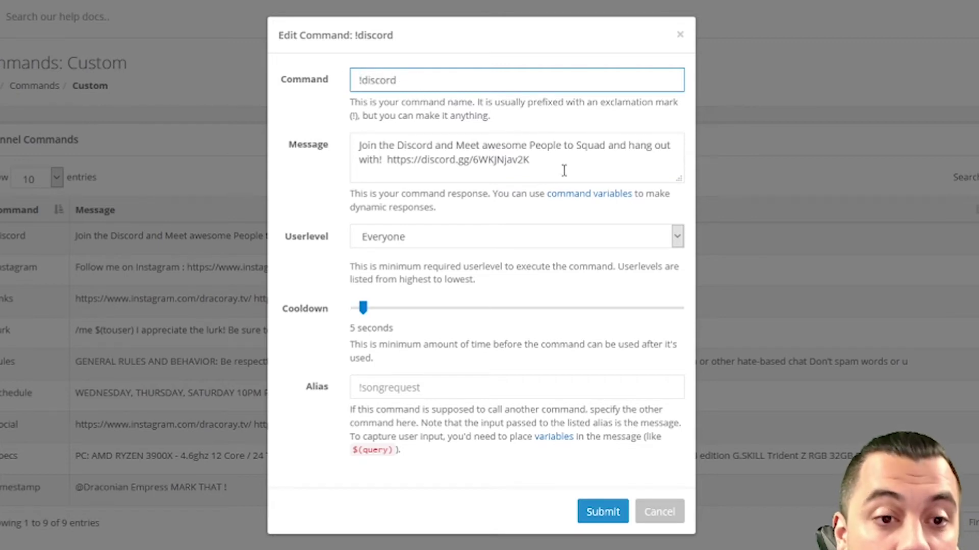
left_click_drag(563, 168, 351, 148)
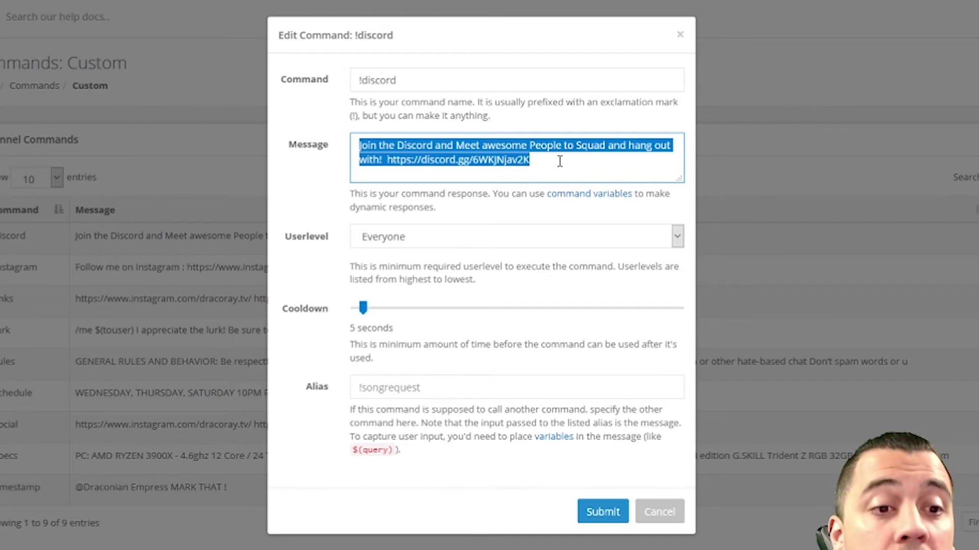
left_click(560, 162)
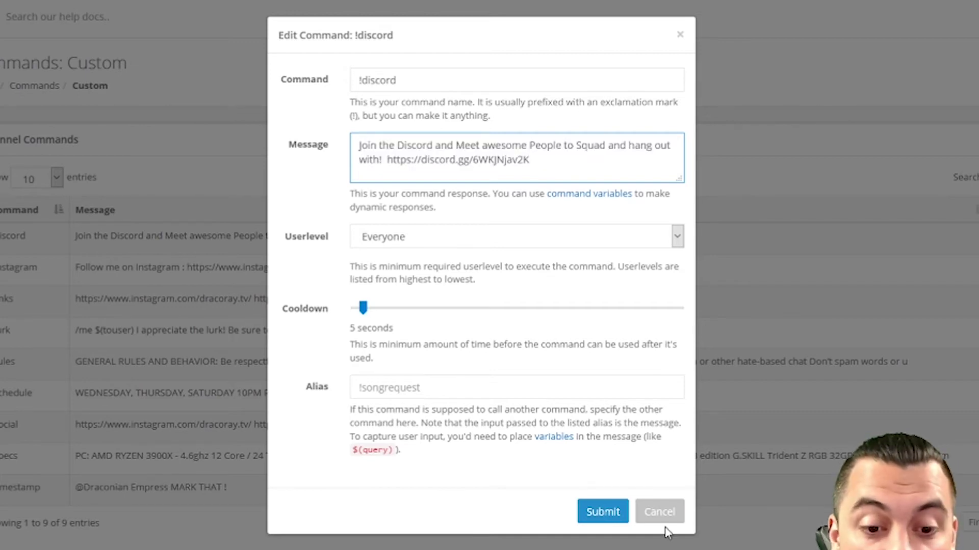
Step: Cancel the !discord edit and review the custom commands table, including the !specs message
left_click(659, 513)
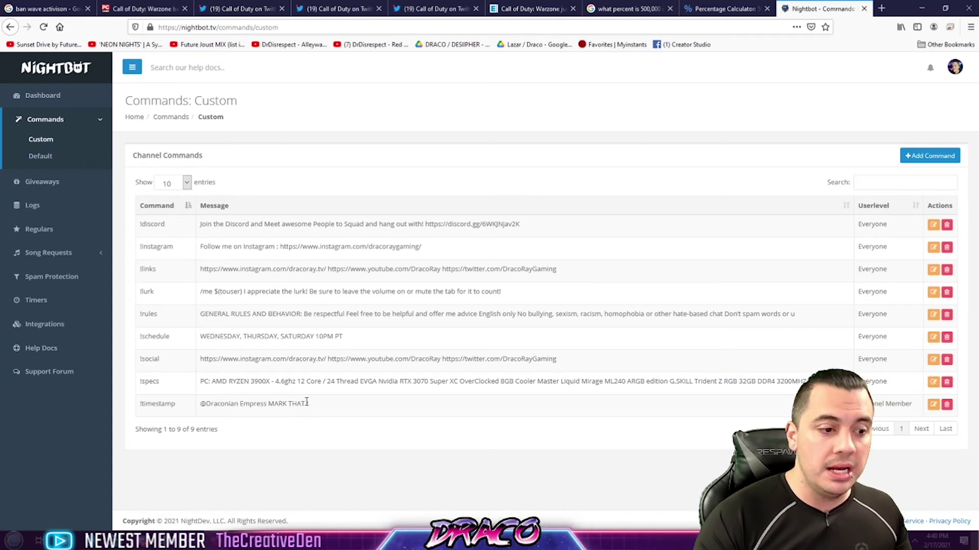
left_click_drag(204, 378, 459, 381)
left_click(671, 406)
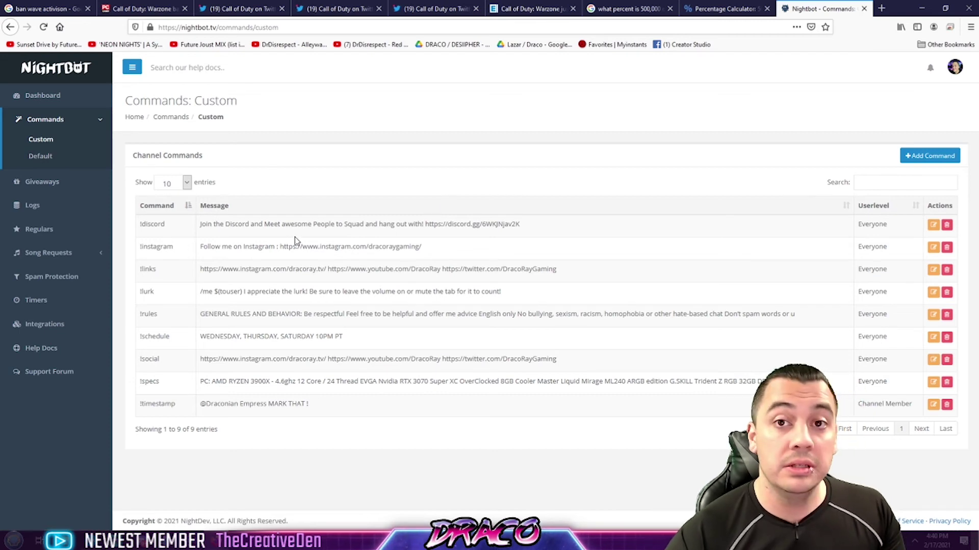
left_click(40, 157)
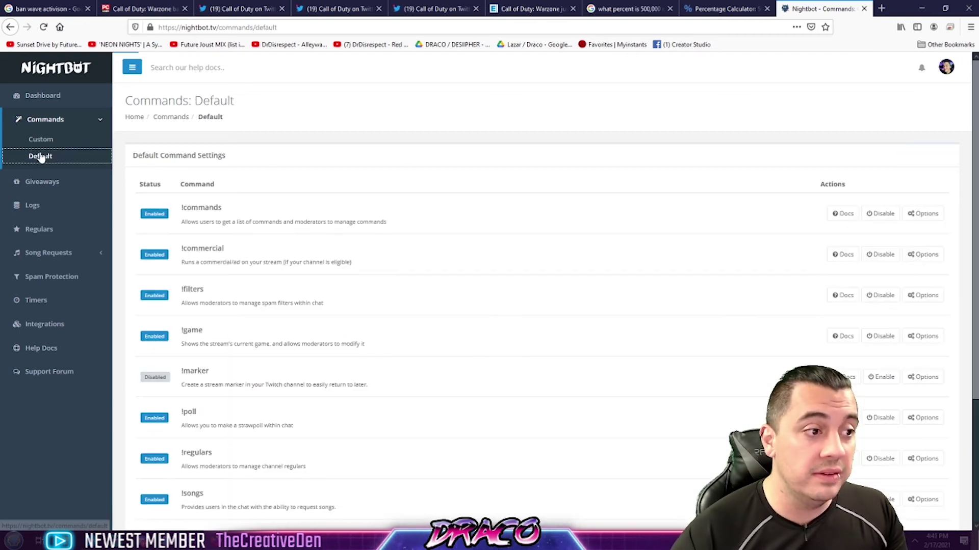
left_click(59, 305)
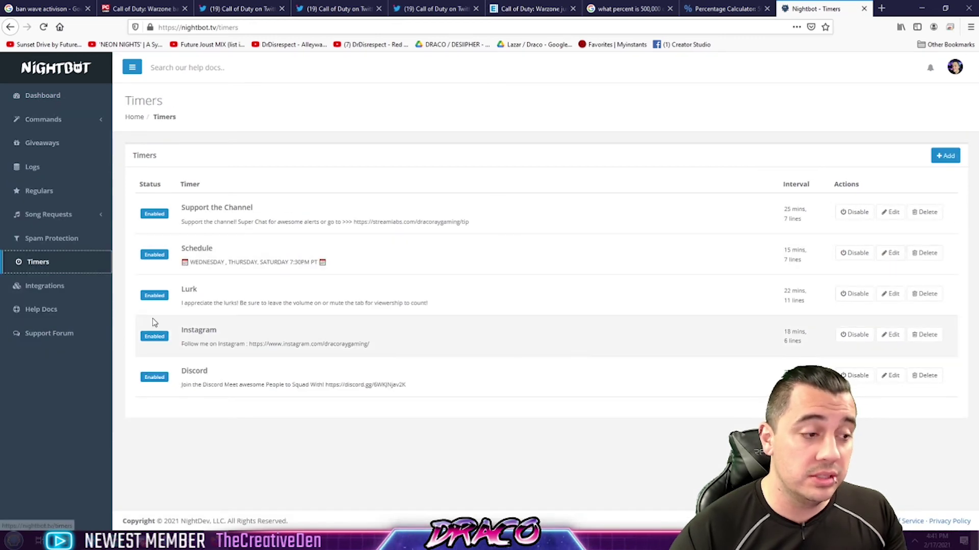
left_click(53, 239)
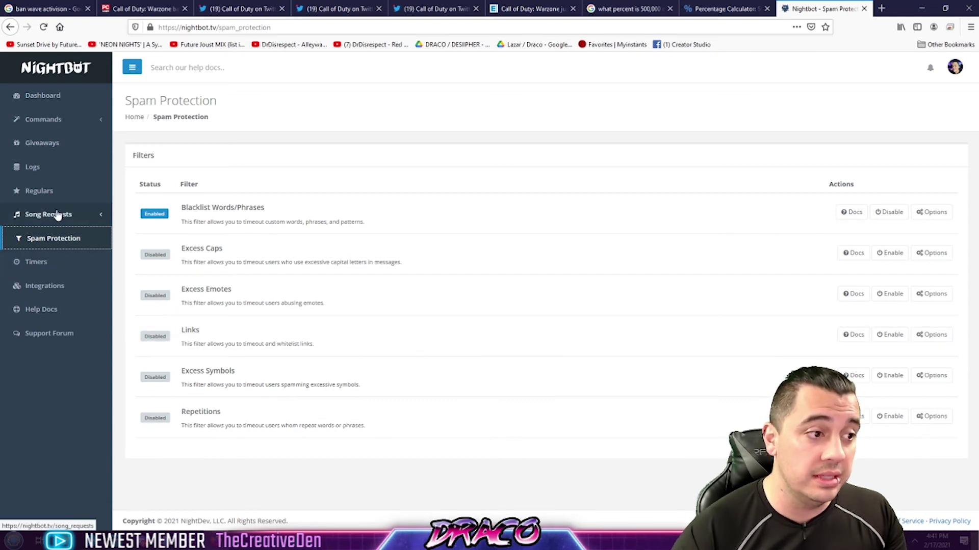
left_click(63, 122)
left_click(63, 146)
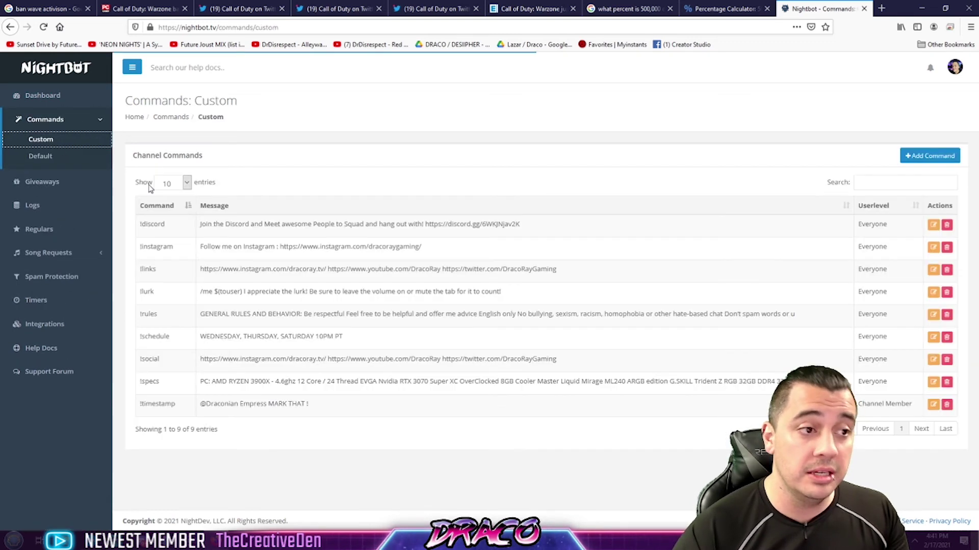